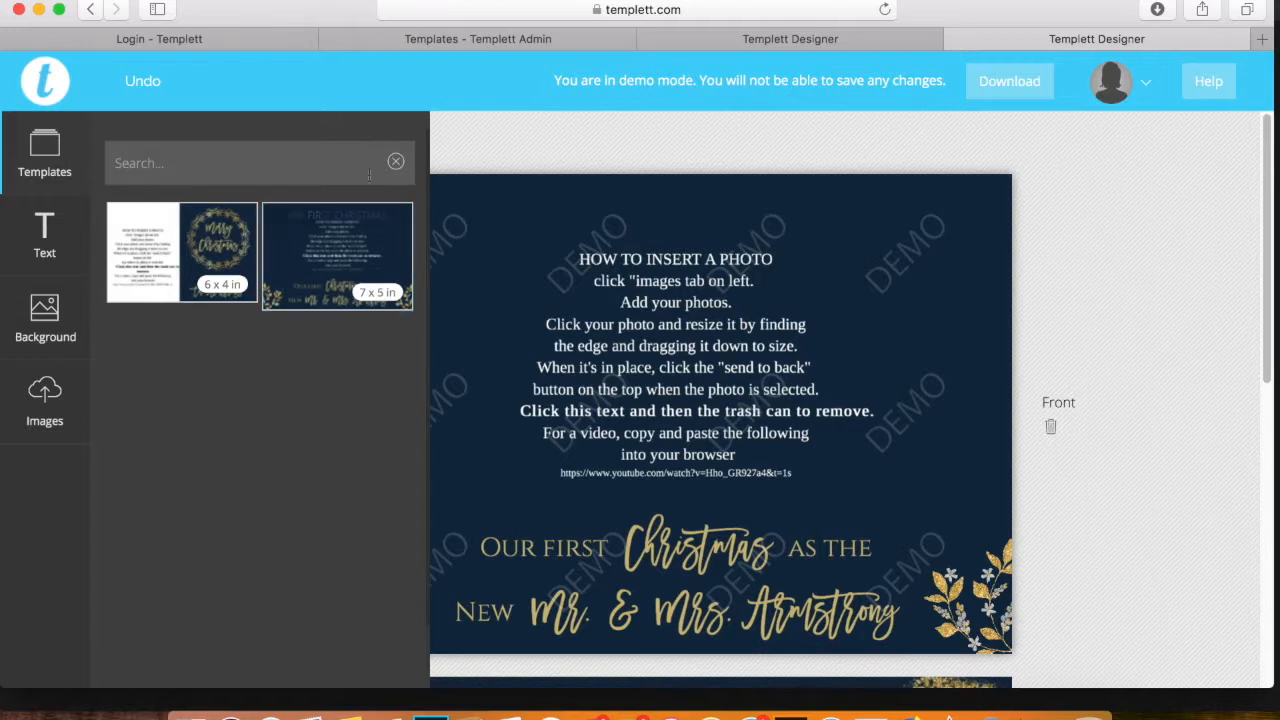
Close the template list and show the uploaded images.
click(400, 164)
click(490, 136)
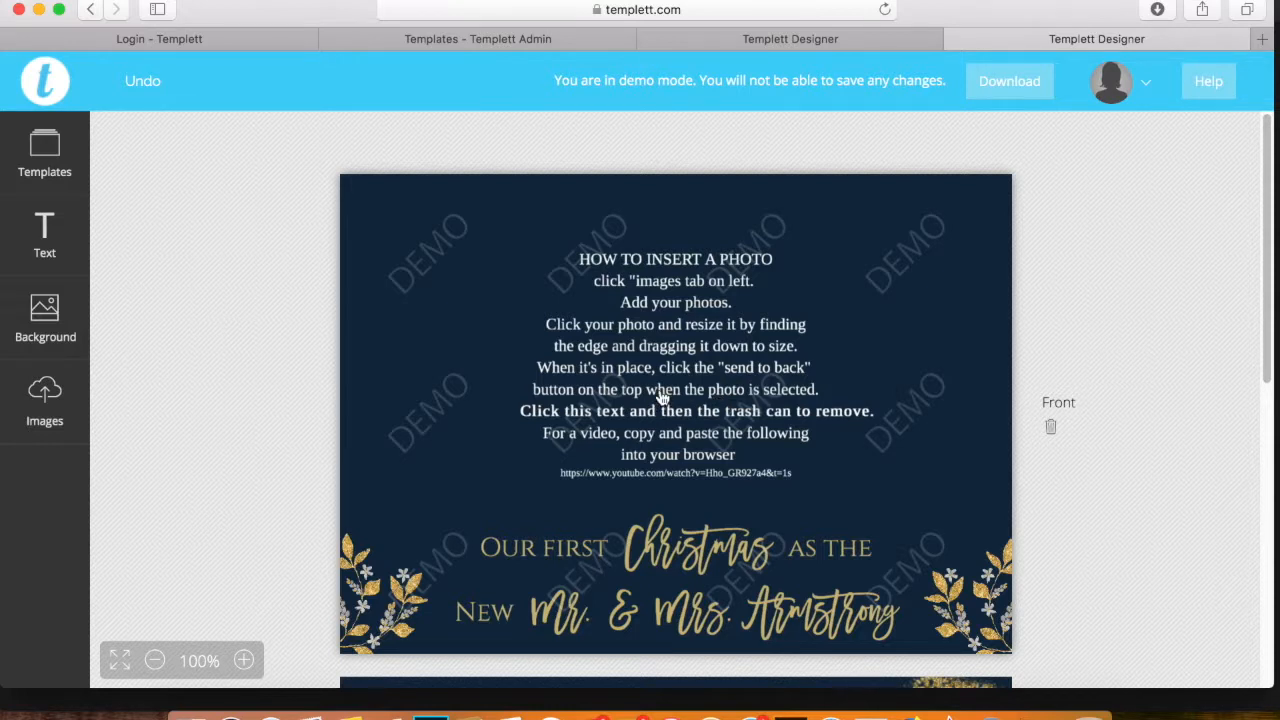
click(44, 412)
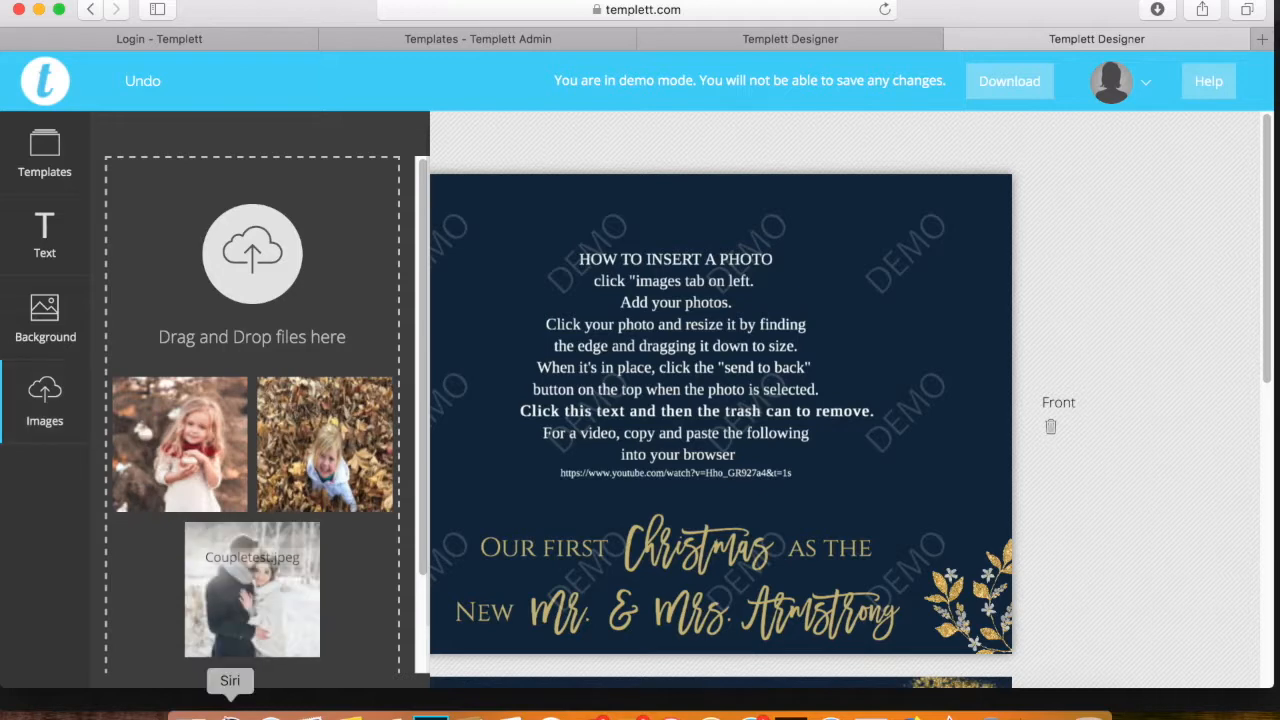
Switch to Finder to look at the Couple test.jpeg file, and return to the card design.
click(190, 716)
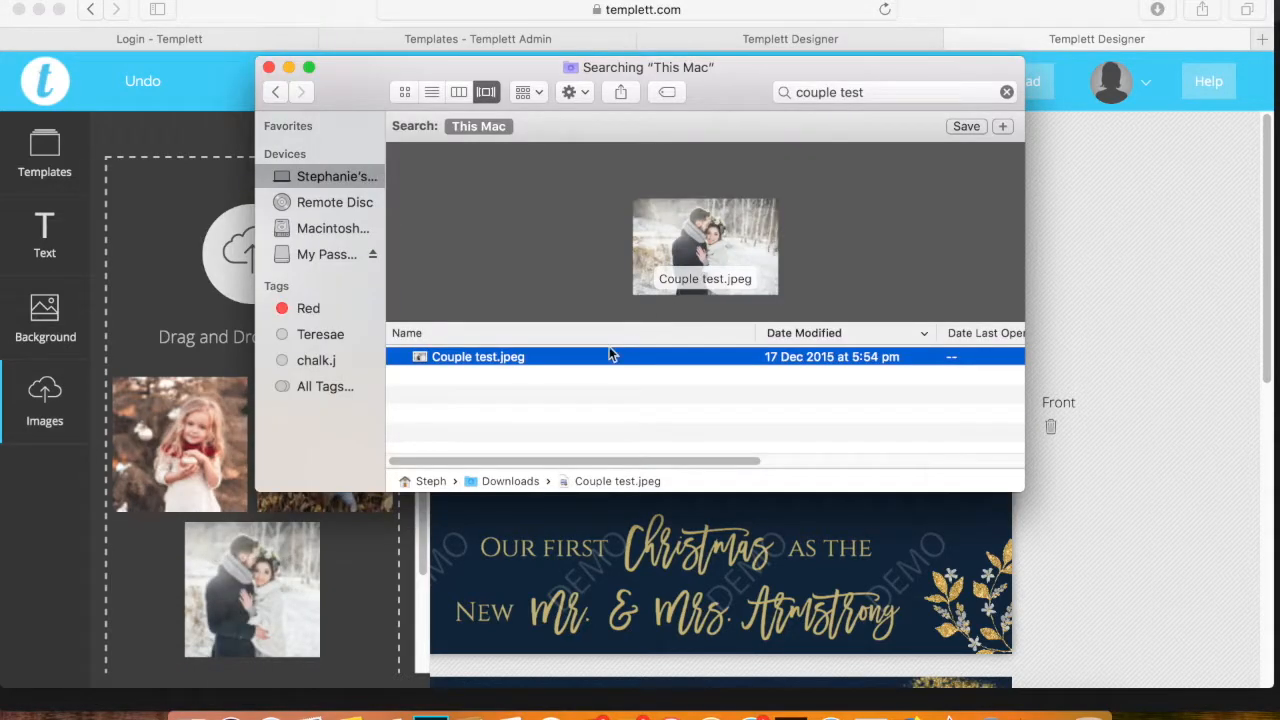
drag(586, 359, 700, 354)
click(1193, 272)
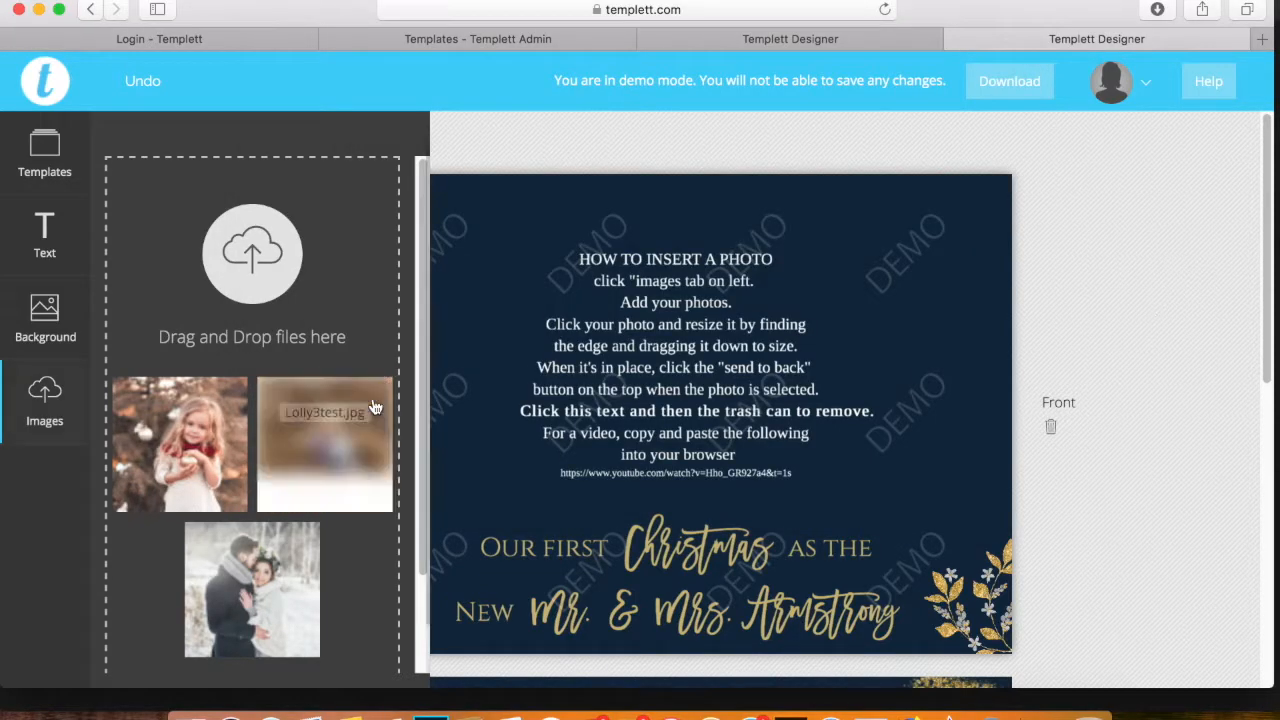
Add the couple photo to the front of the card, and scale and position it to cover the page with the couple centred.
click(270, 619)
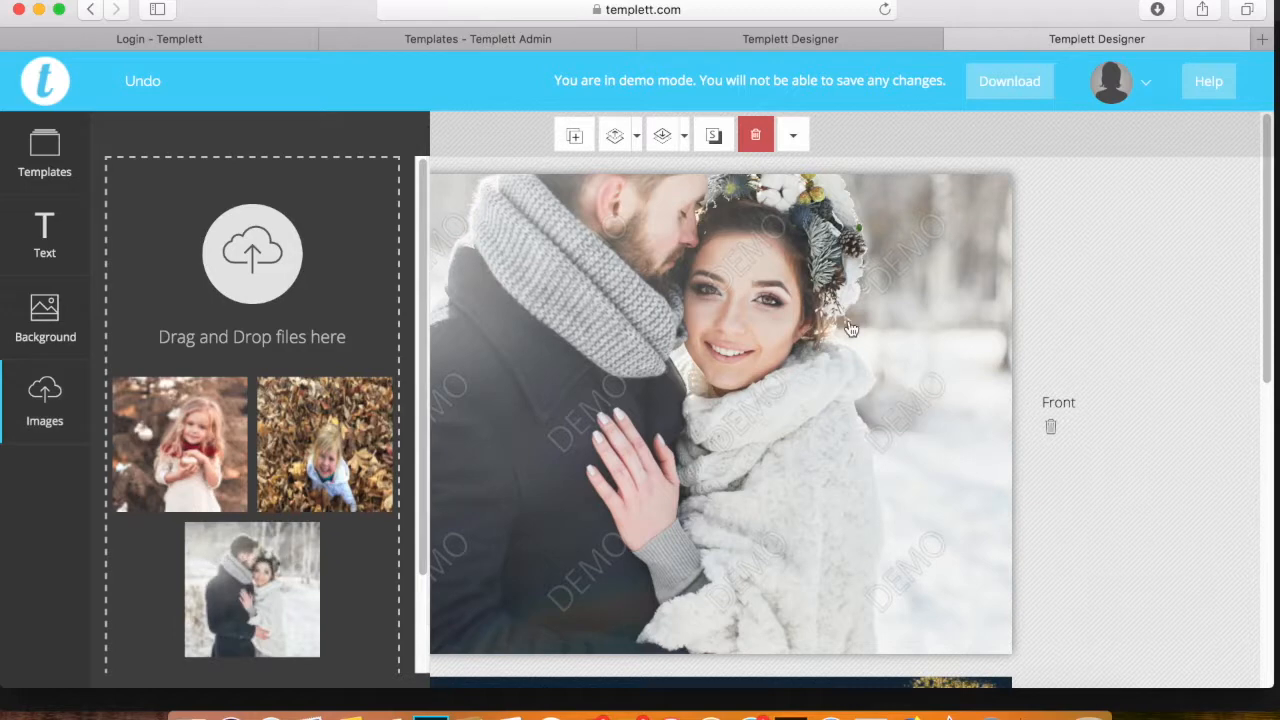
click(850, 328)
drag(850, 328, 491, 540)
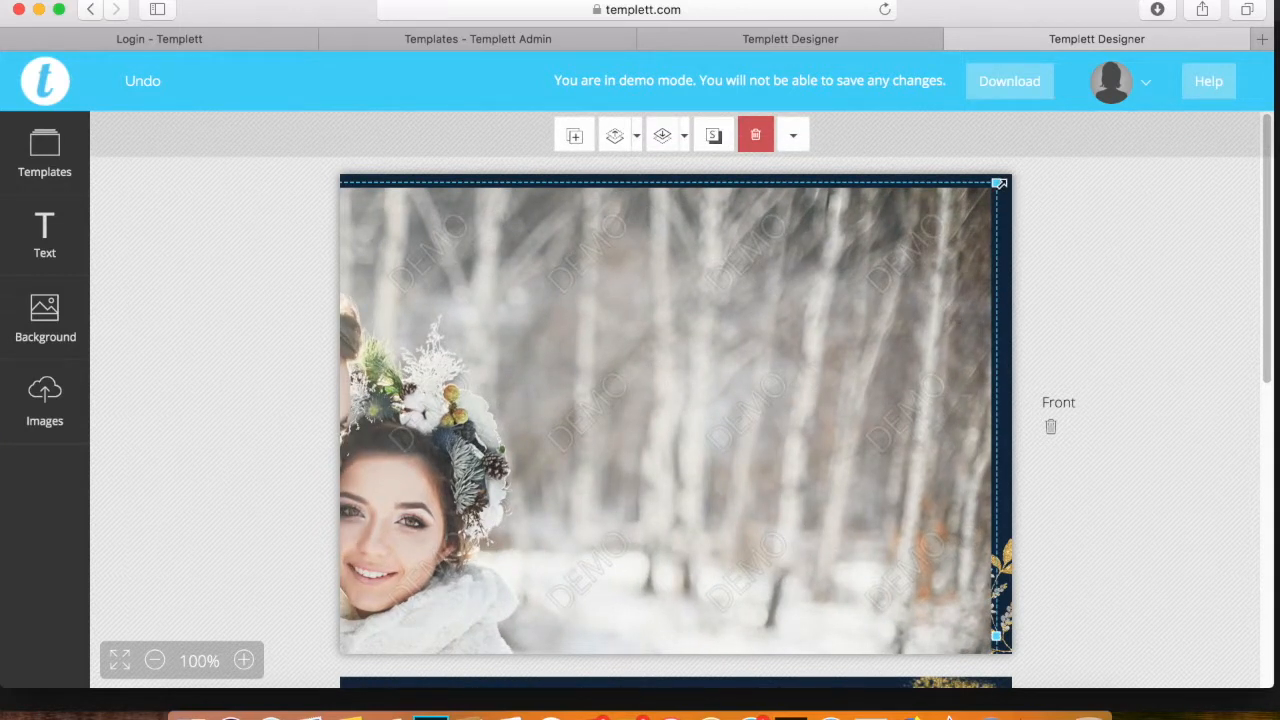
drag(997, 183, 951, 266)
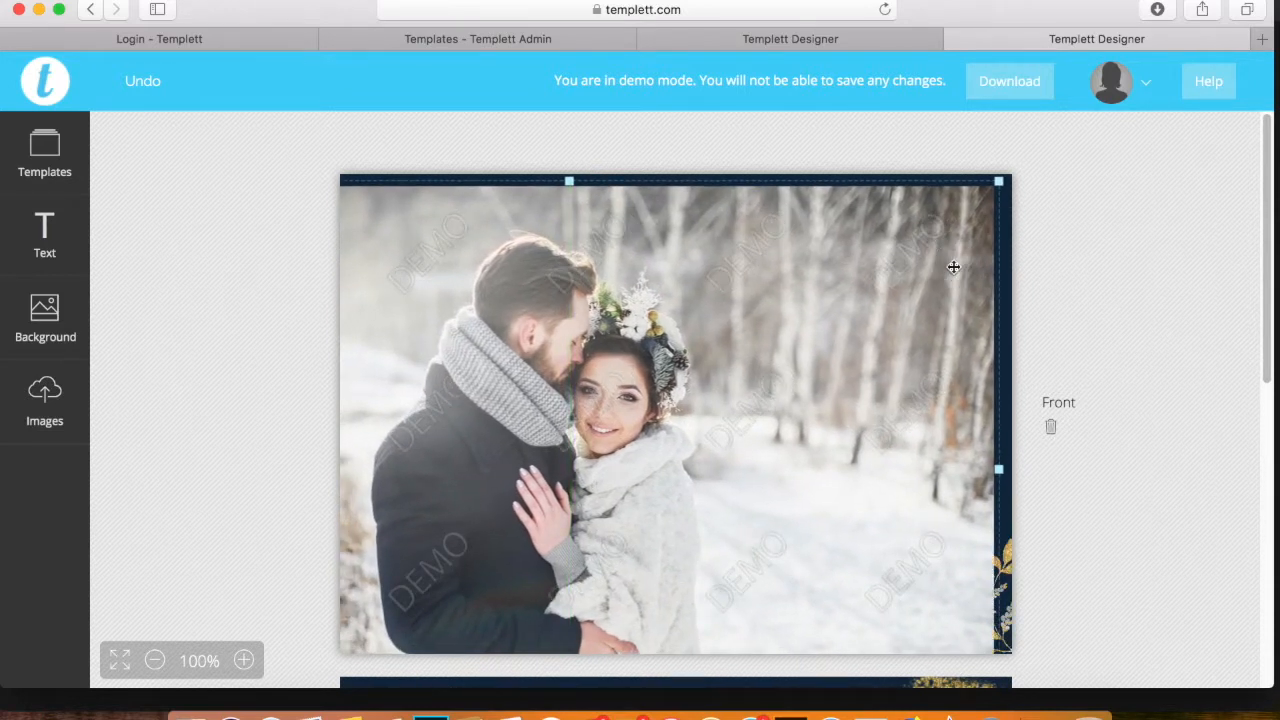
drag(999, 190, 921, 233)
drag(830, 352, 963, 266)
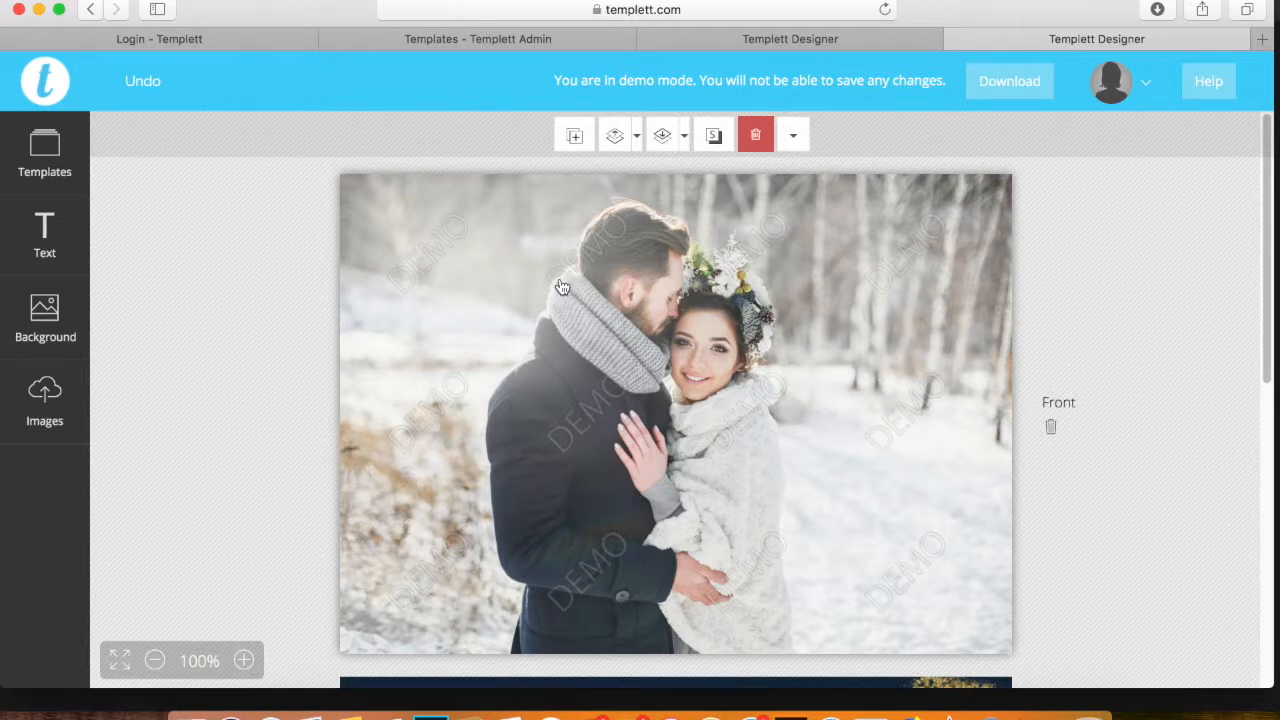
mouse_move(660, 290)
mouse_down()
mouse_move(657, 268)
mouse_move(662, 301)
mouse_up()
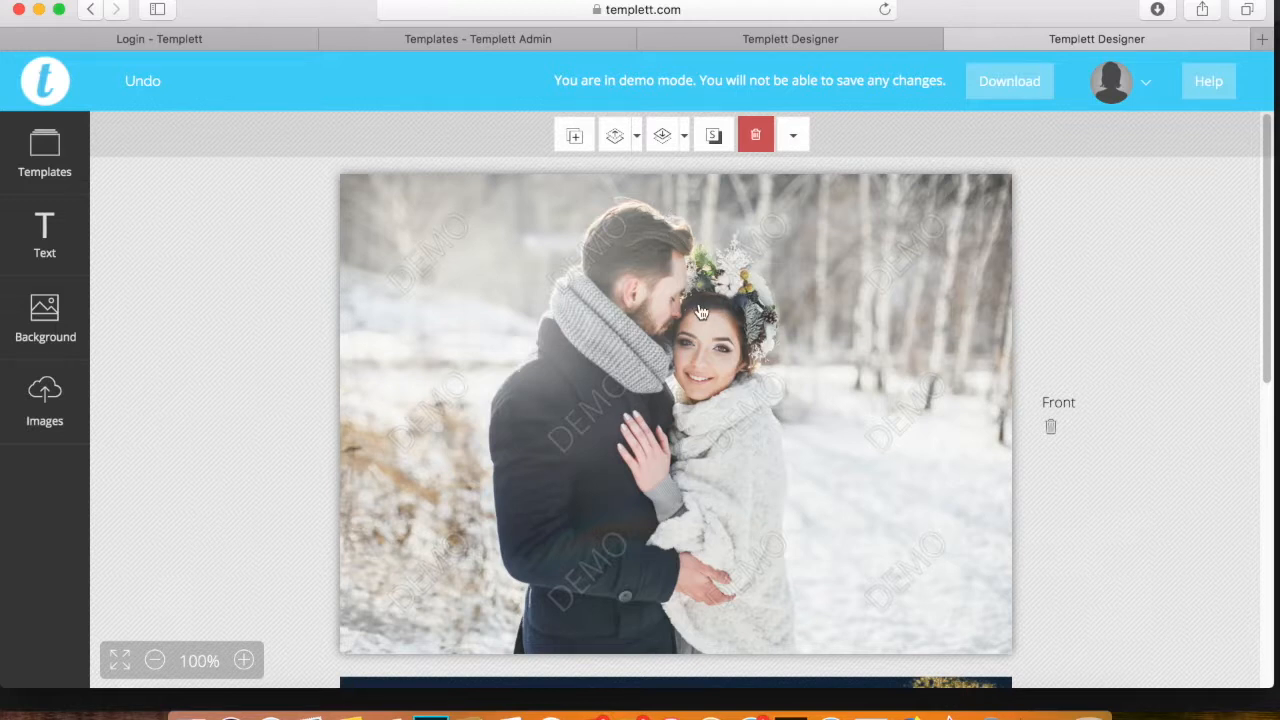
Send the couple photo to the back, behind the text and navy banner, and nudge it slightly upward.
click(684, 140)
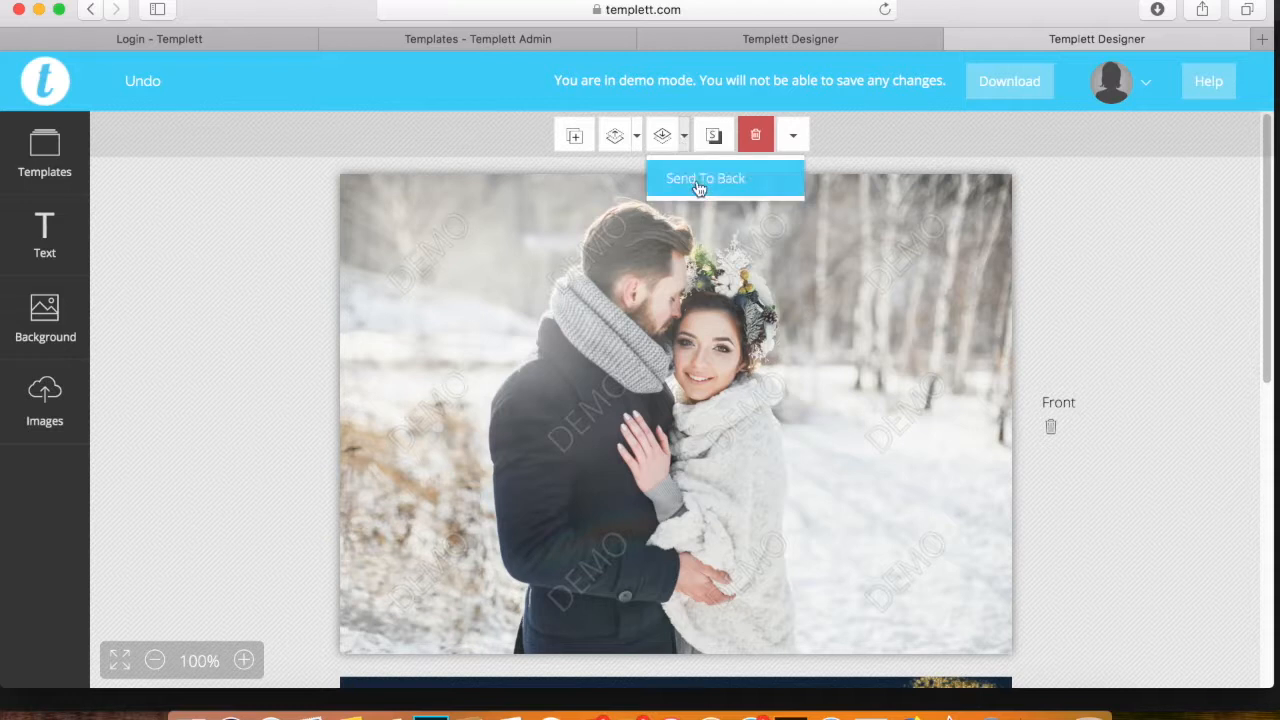
click(699, 189)
mouse_move(818, 252)
mouse_down()
mouse_move(814, 220)
mouse_move(822, 238)
mouse_up()
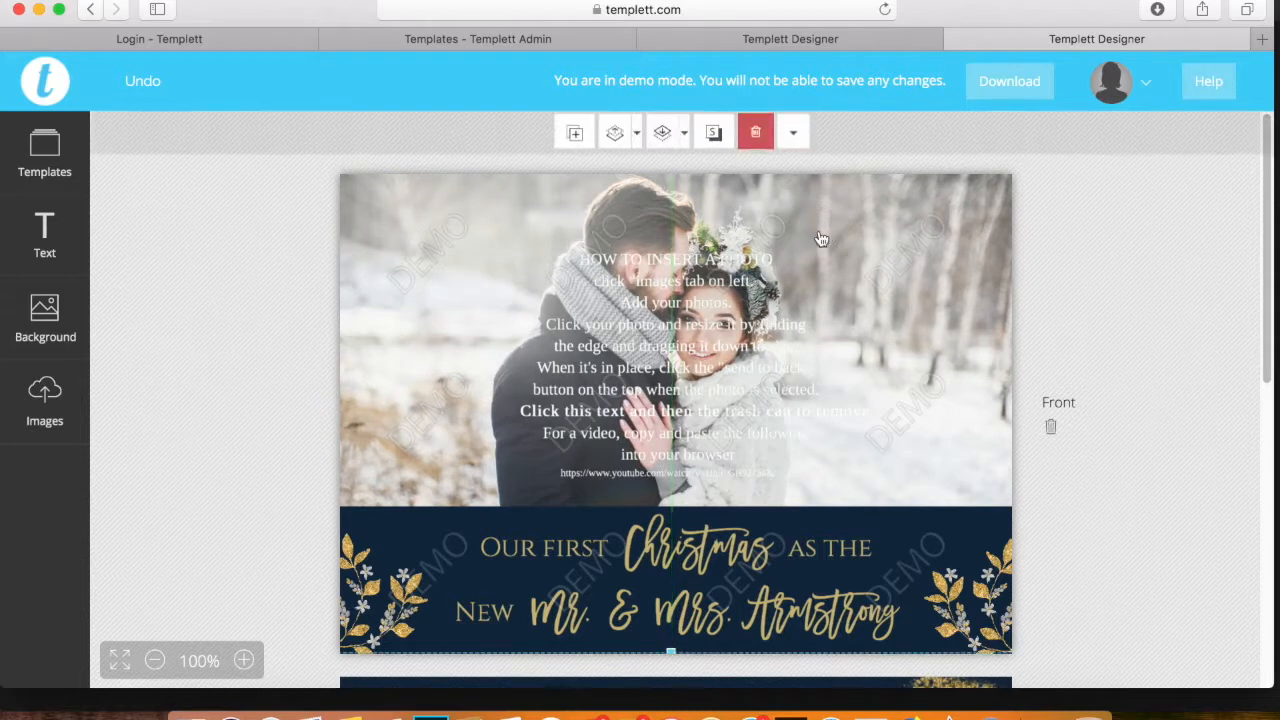
Delete the photo instruction text from the front of the card and shift the photo slightly to the right.
click(676, 352)
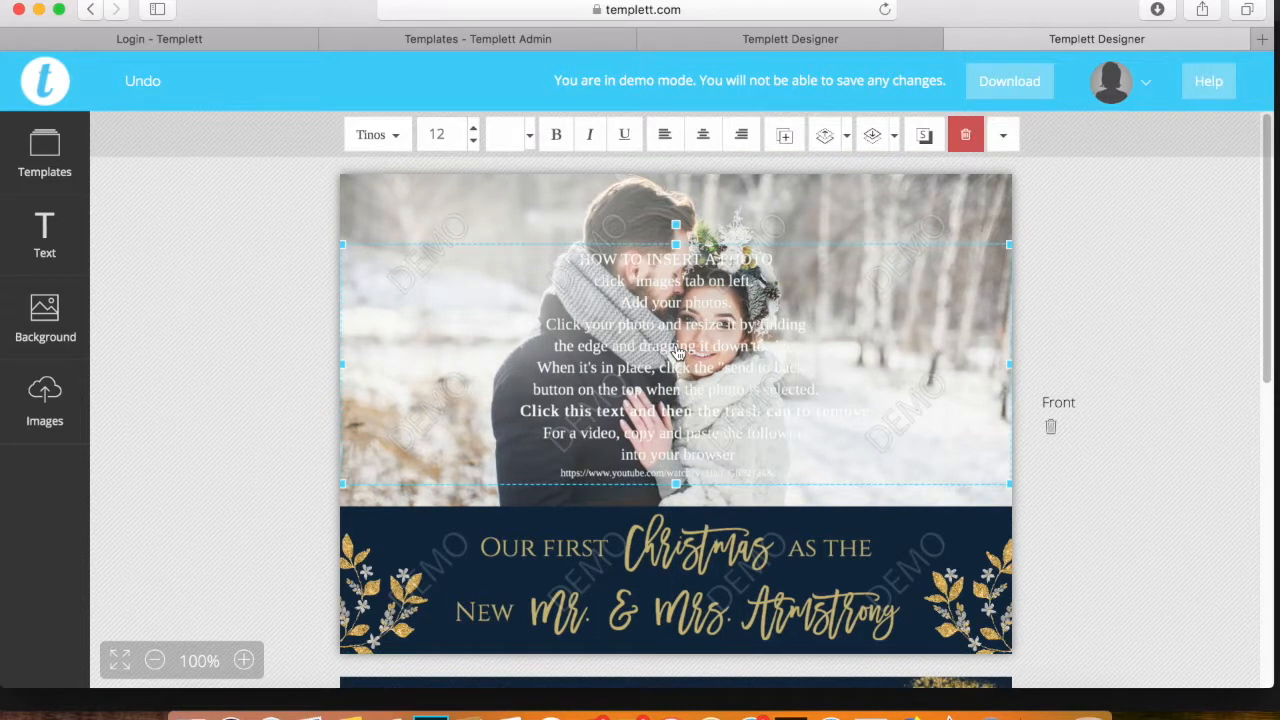
click(966, 140)
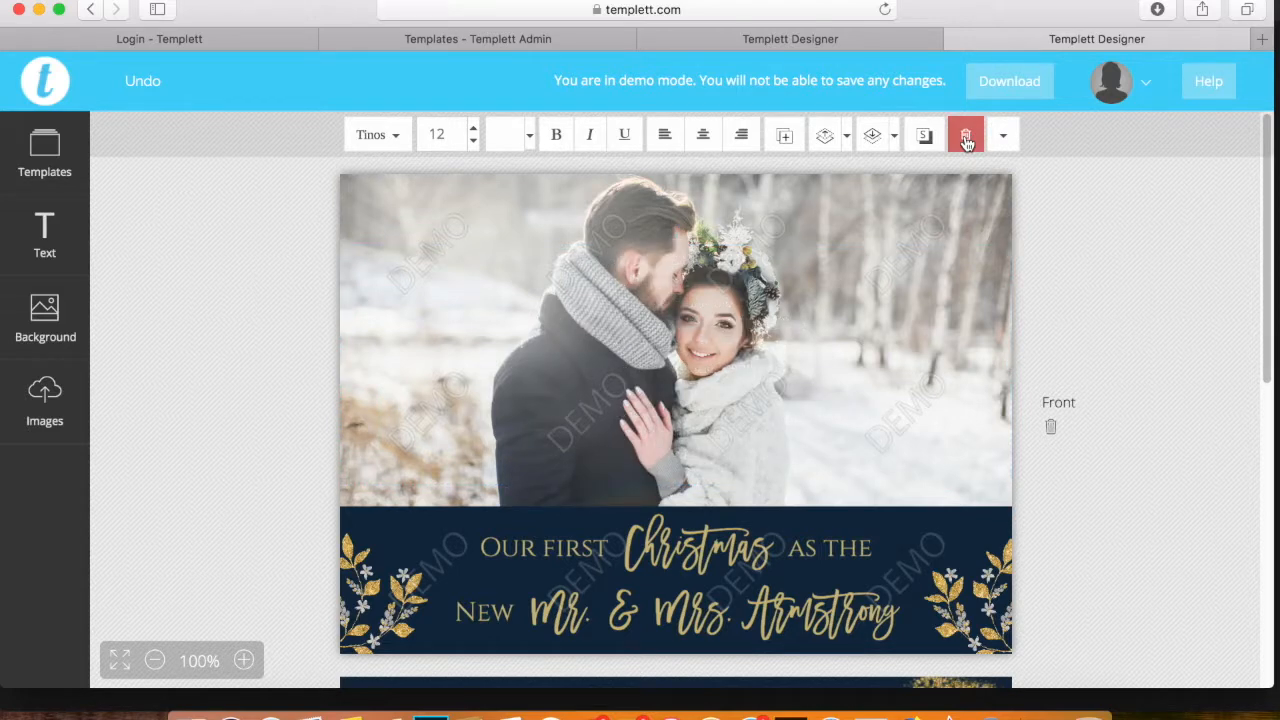
drag(894, 380, 920, 374)
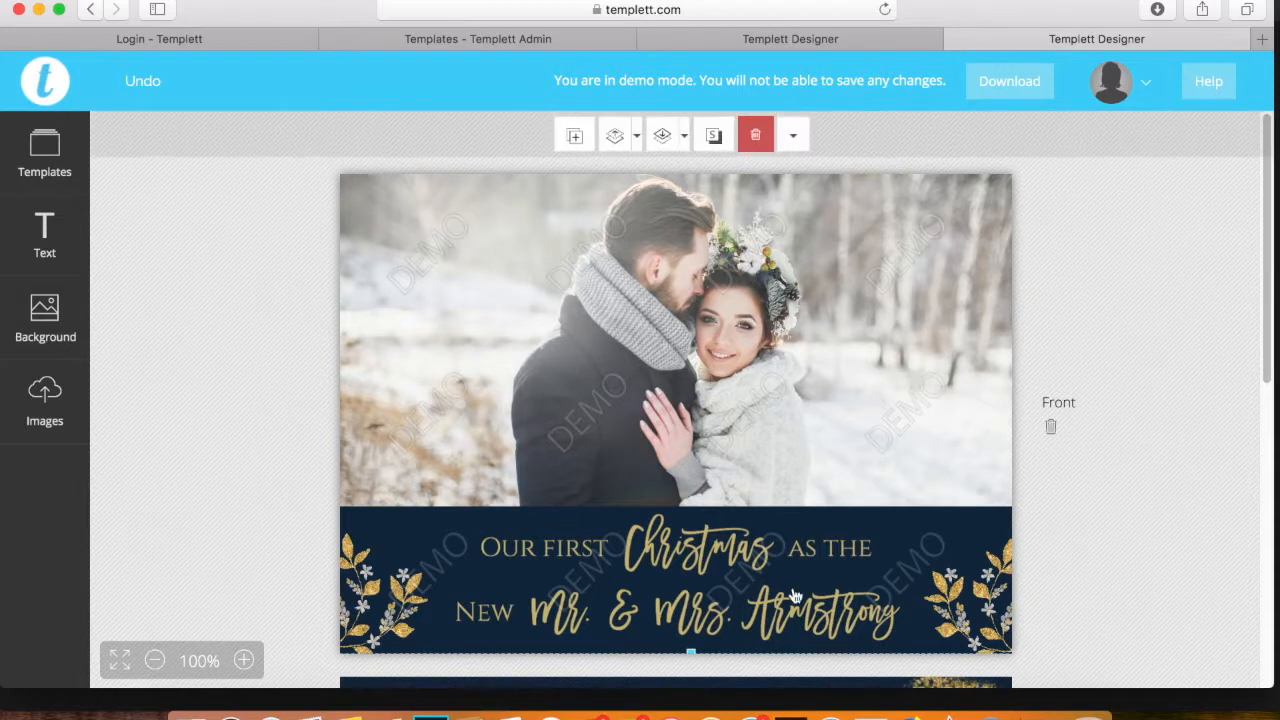
Replace the sample surname after "Mr. & Mrs." in the front headline with the couple's surname.
click(838, 622)
double_click(836, 618)
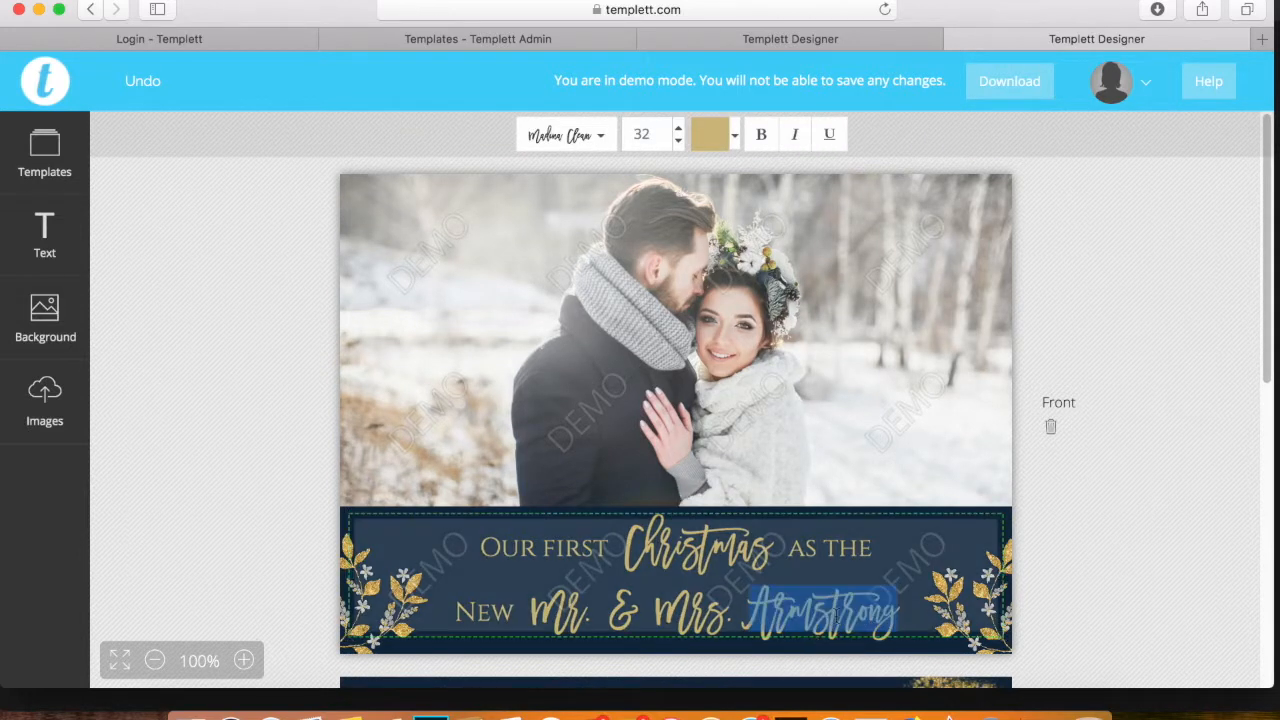
click(903, 614)
drag(903, 615, 744, 615)
key(BackSpace)
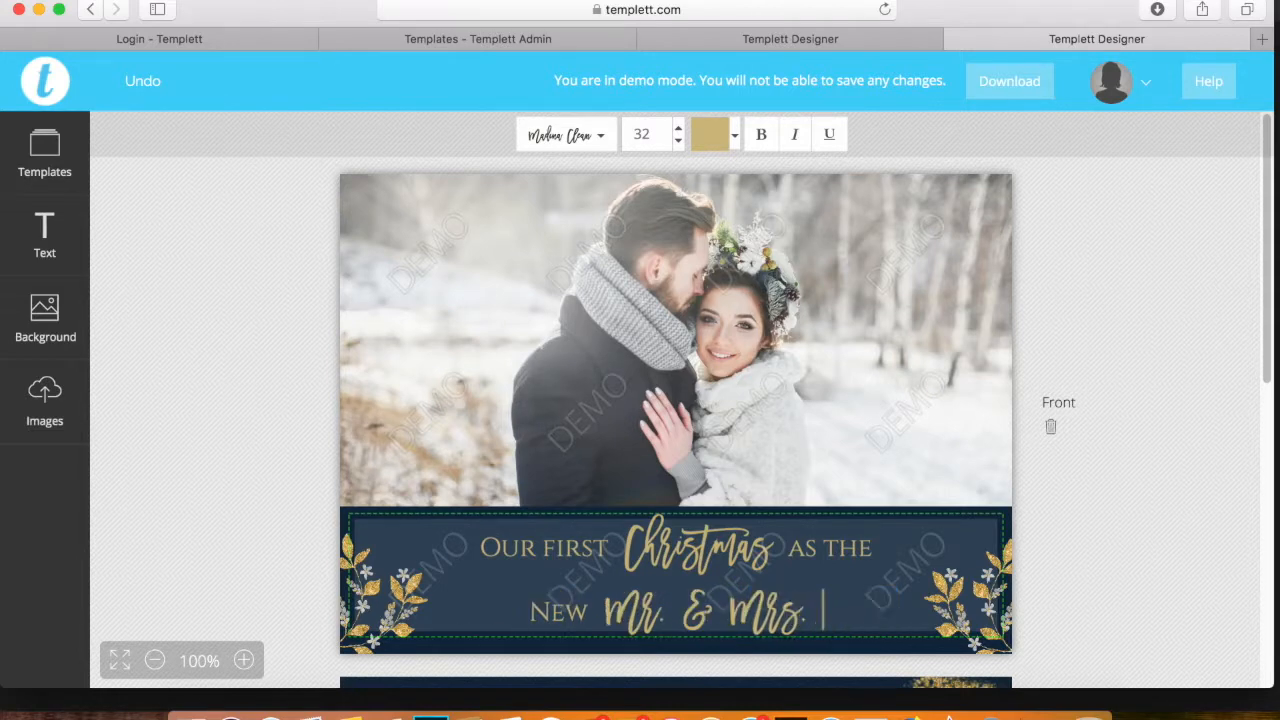
text(Smith)
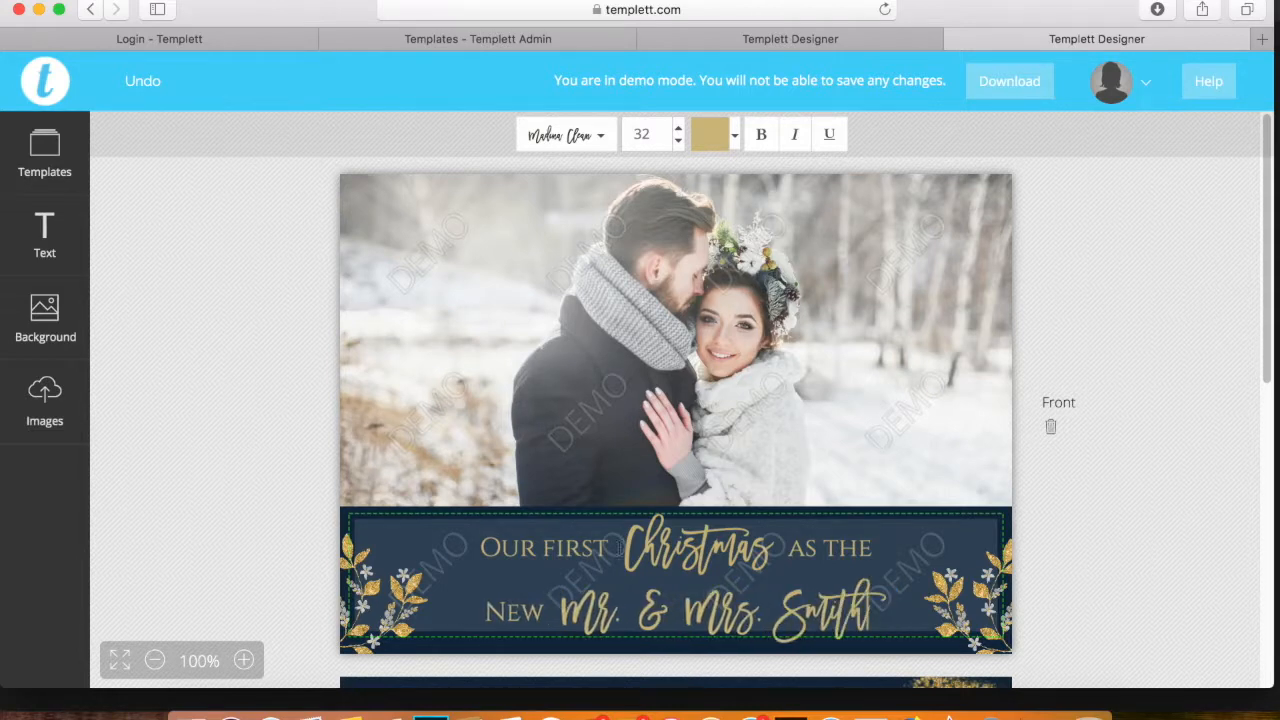
Replace "Add your names here" on the back of the card with the couple's first names.
drag(1267, 316, 1274, 548)
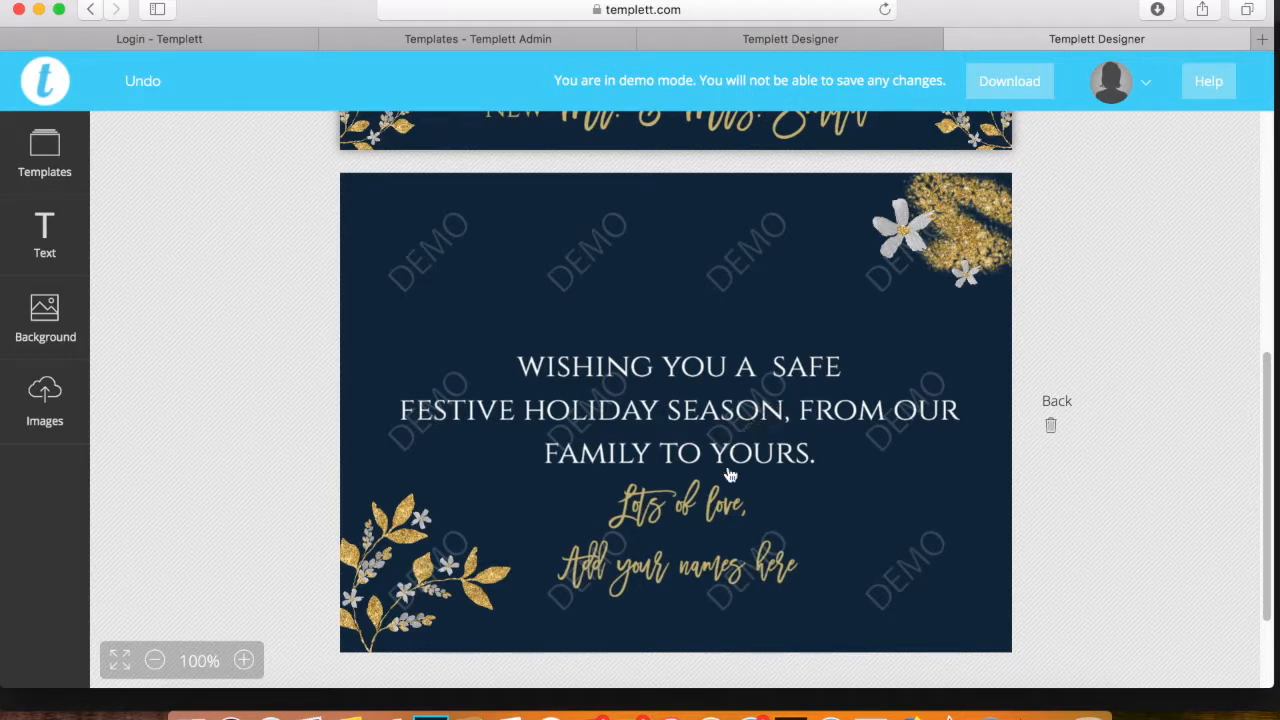
click(724, 577)
double_click(723, 572)
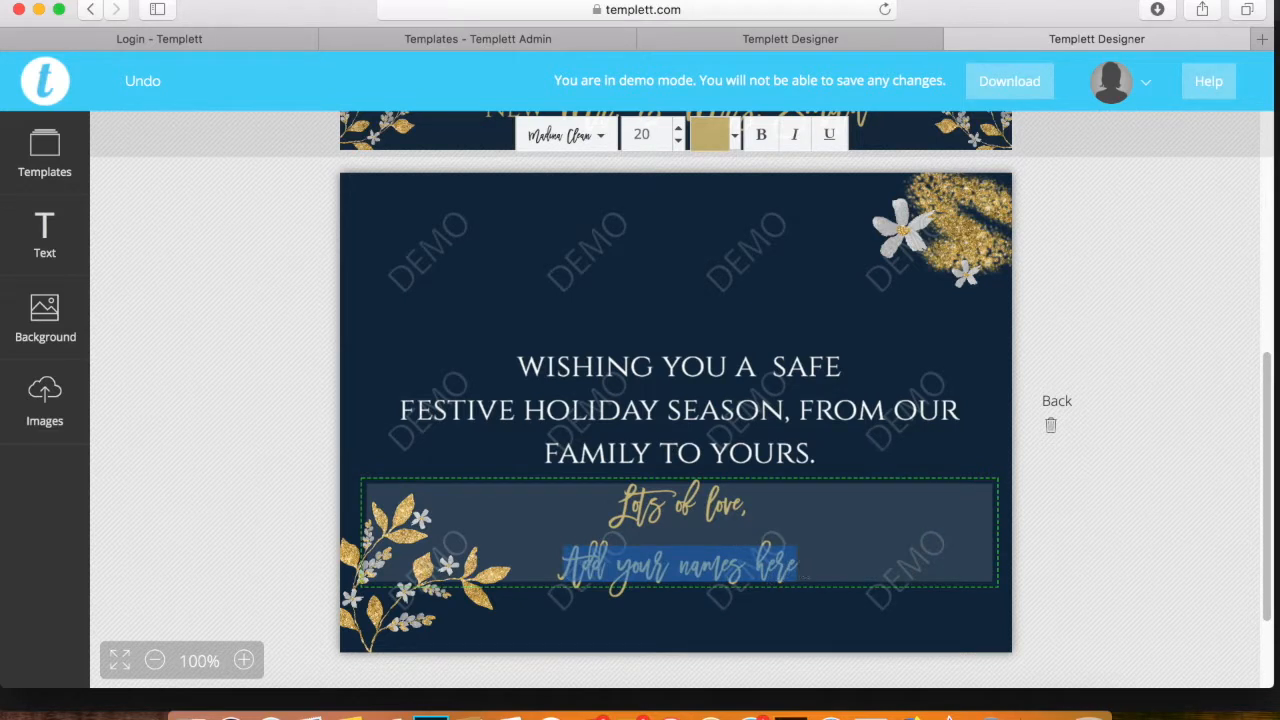
text(Sarah and John)
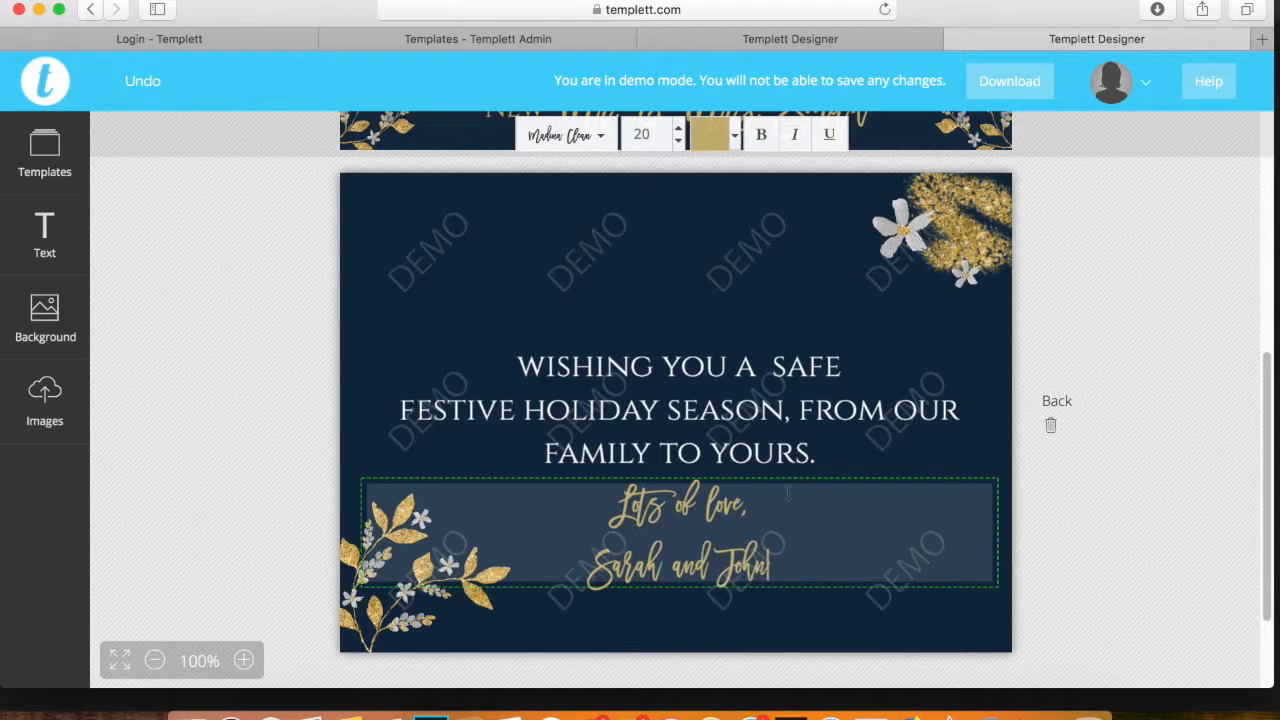
Change the "Lots of love" sign-off text box on the back to white and set its font to Aisling.
click(716, 470)
click(716, 546)
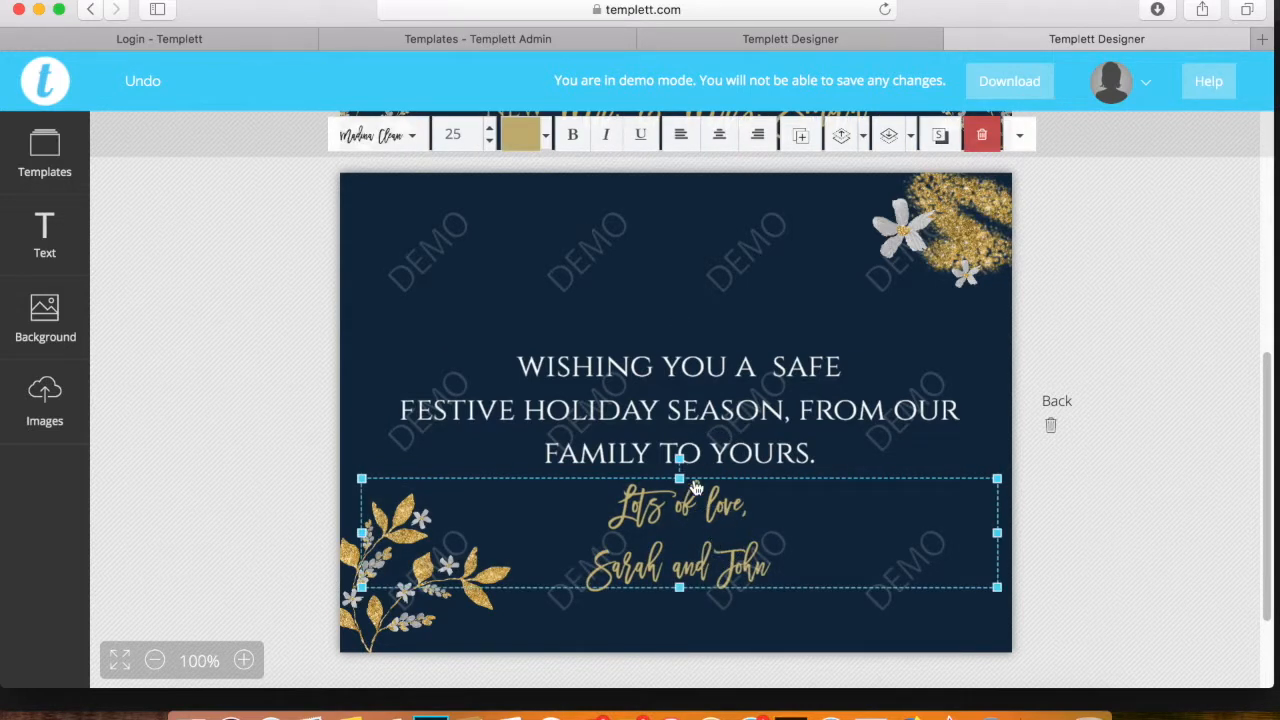
click(524, 147)
click(737, 182)
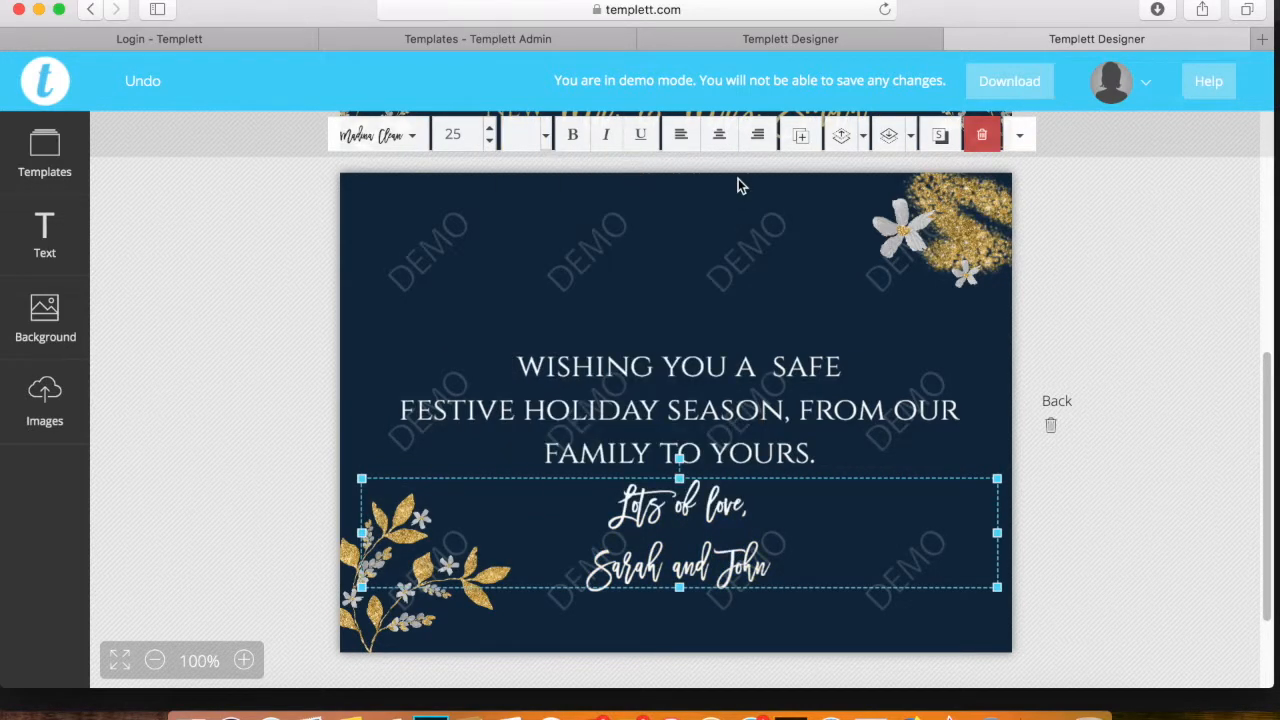
click(391, 142)
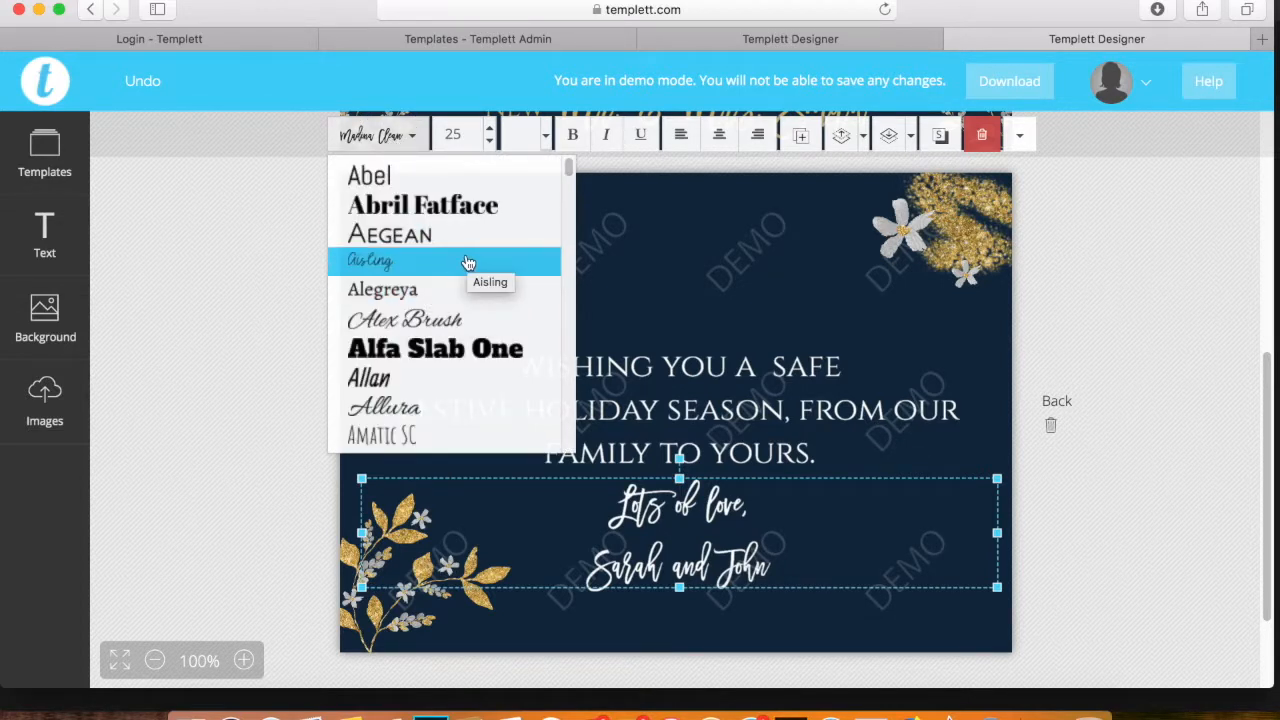
click(463, 262)
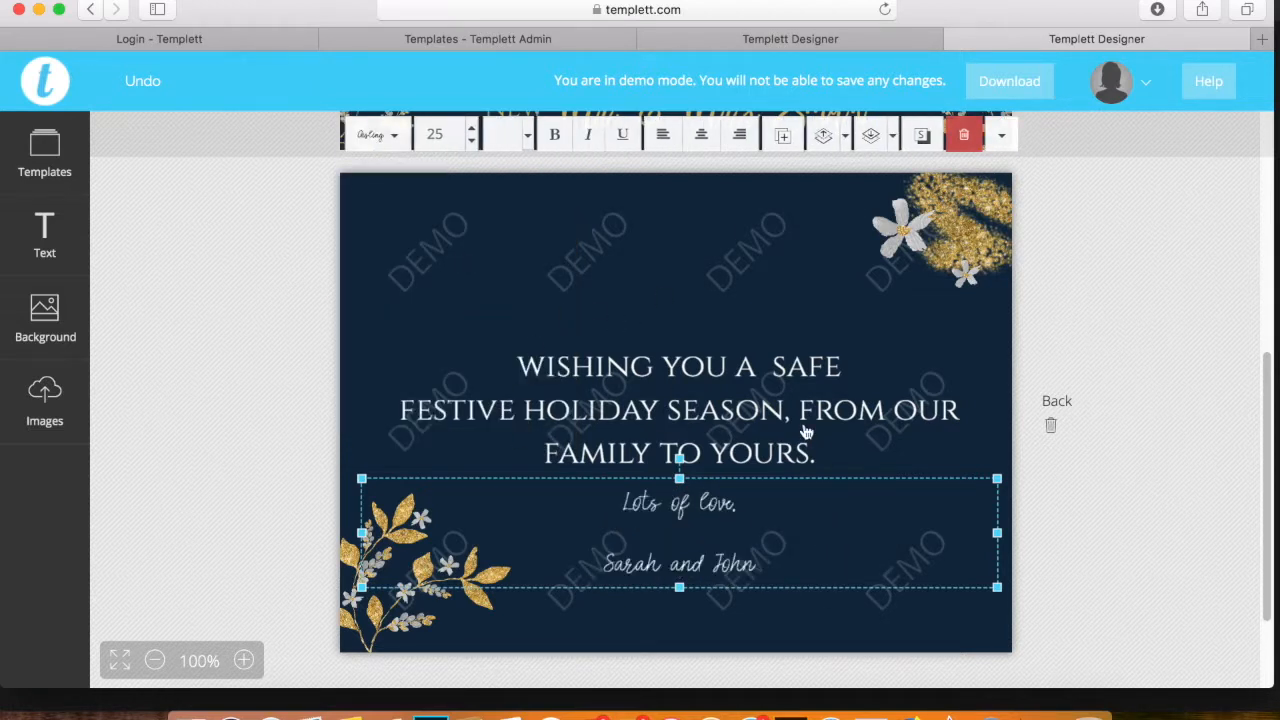
Duplicate the "Lots of love" sign-off text box and place the copy above the greeting on the back of the card.
click(689, 409)
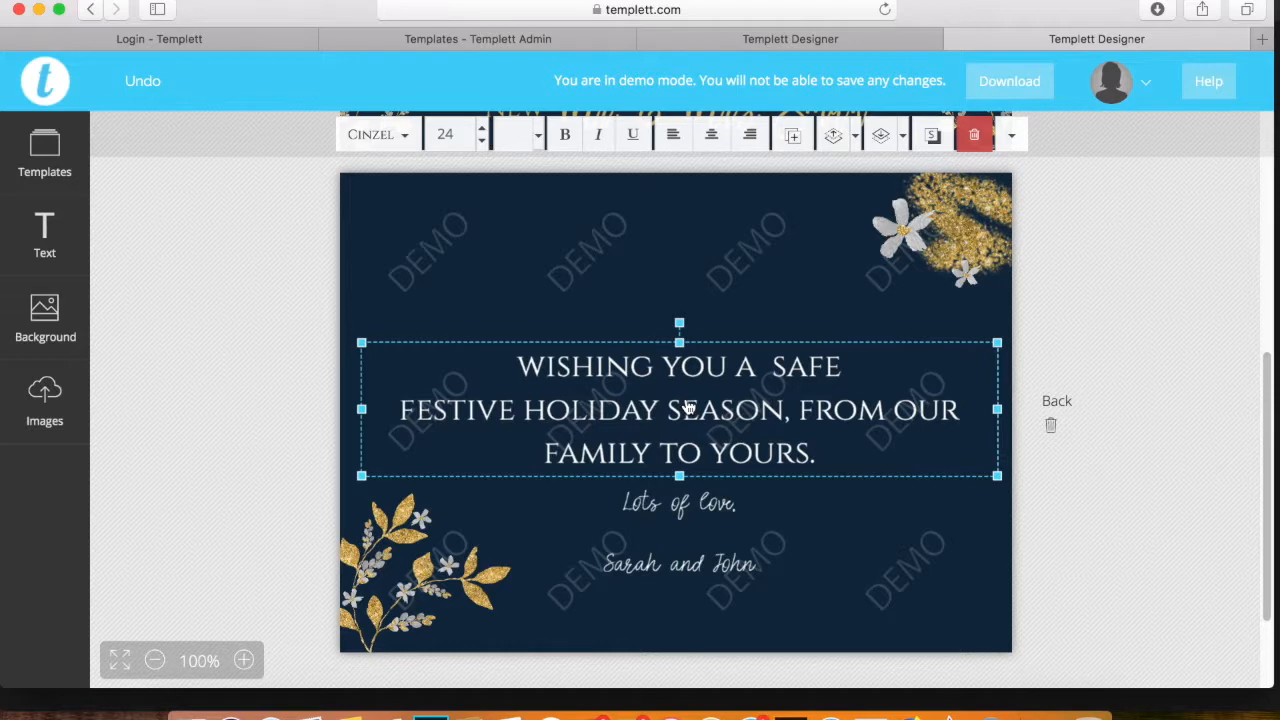
click(697, 514)
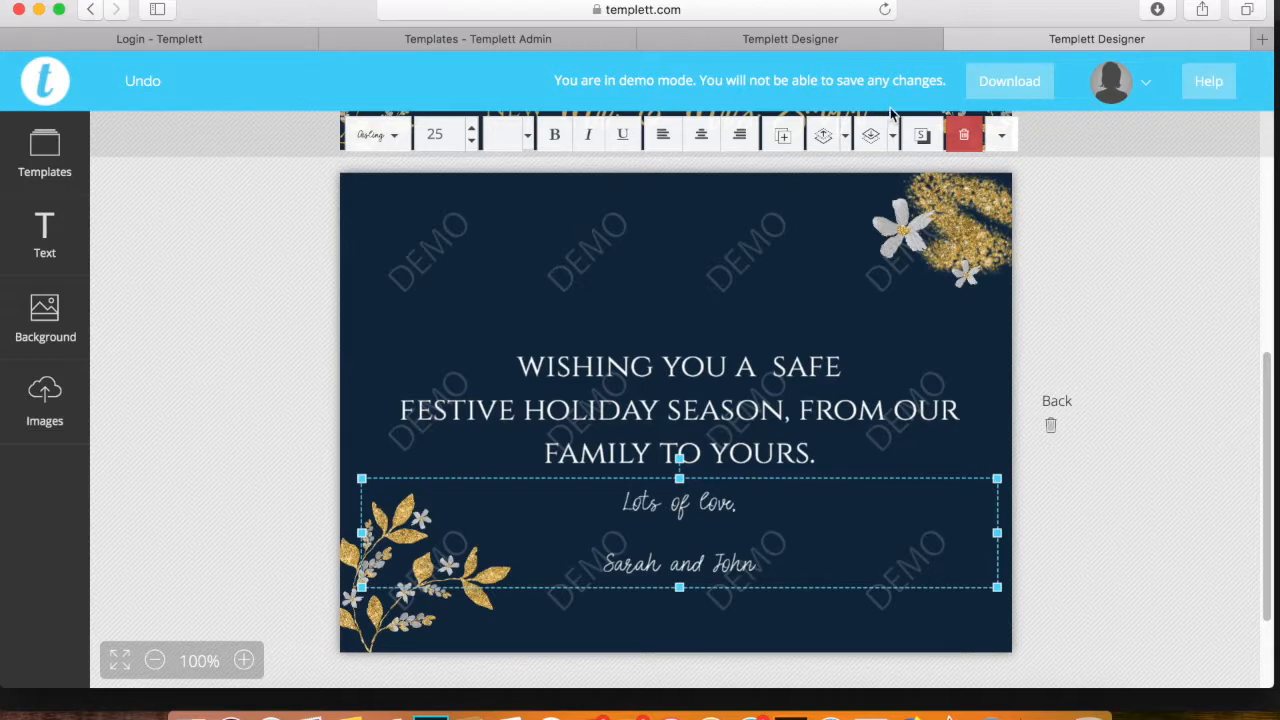
click(779, 142)
drag(721, 574, 722, 303)
mouse_move(363, 214)
mouse_down()
mouse_move(629, 289)
mouse_move(338, 209)
mouse_up()
Set up a JPEG (For Print) download with Add Bleed turned on, and cancel it.
drag(1260, 401, 1256, 182)
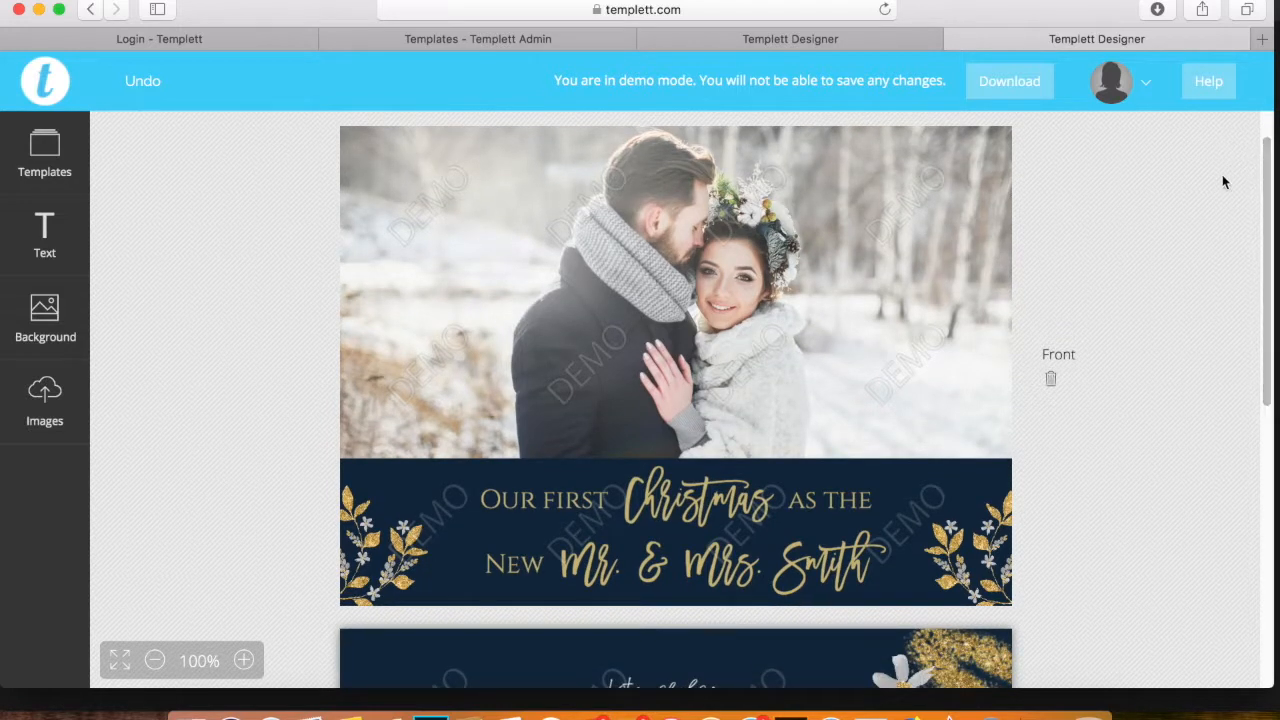
click(1022, 88)
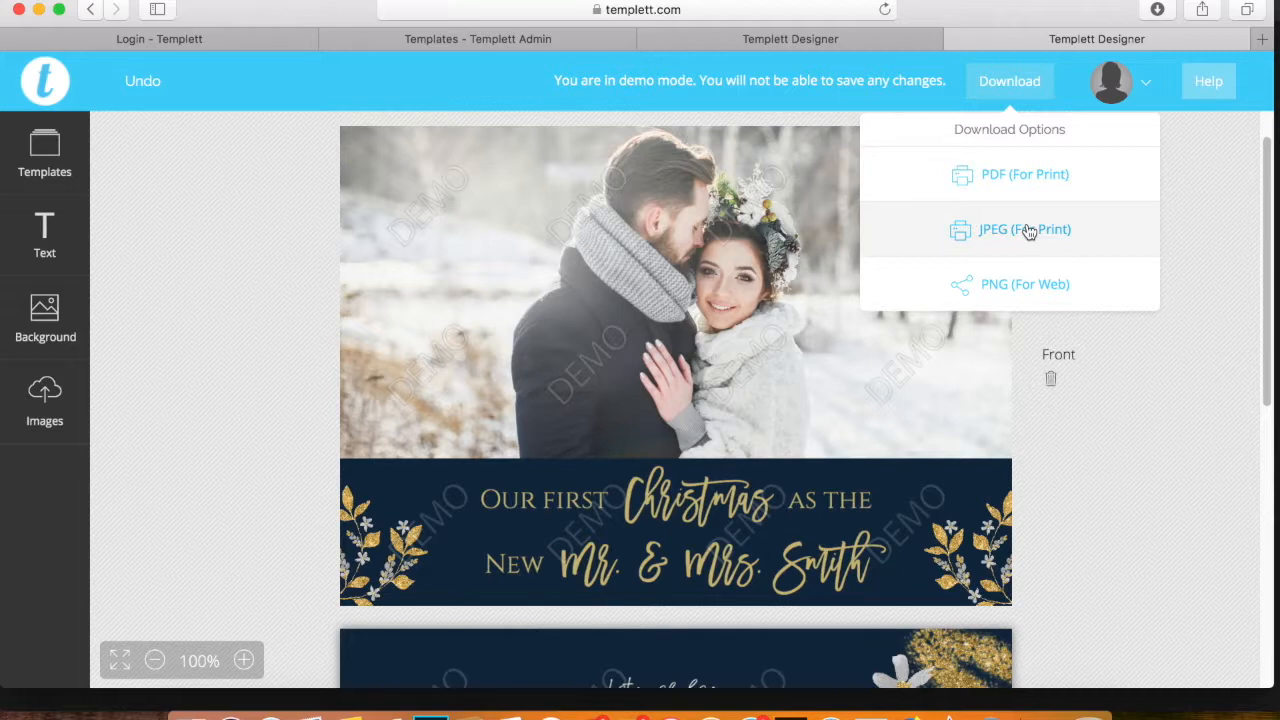
click(1029, 232)
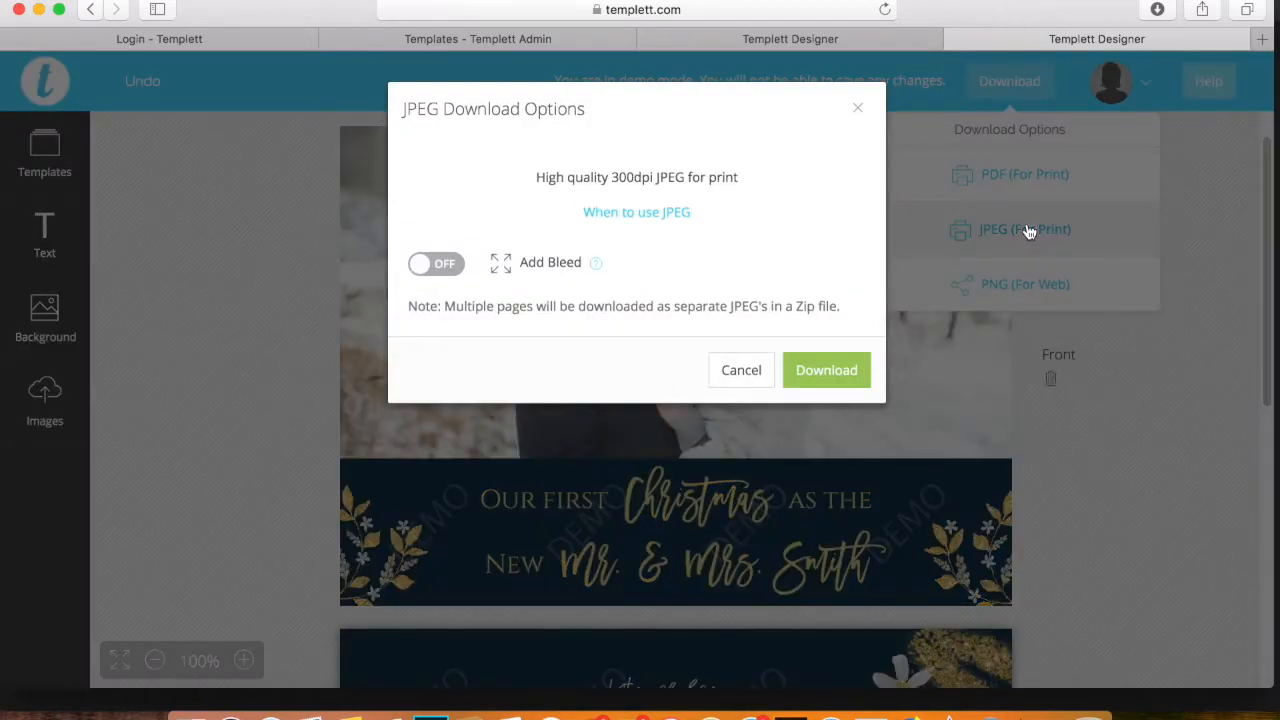
click(442, 279)
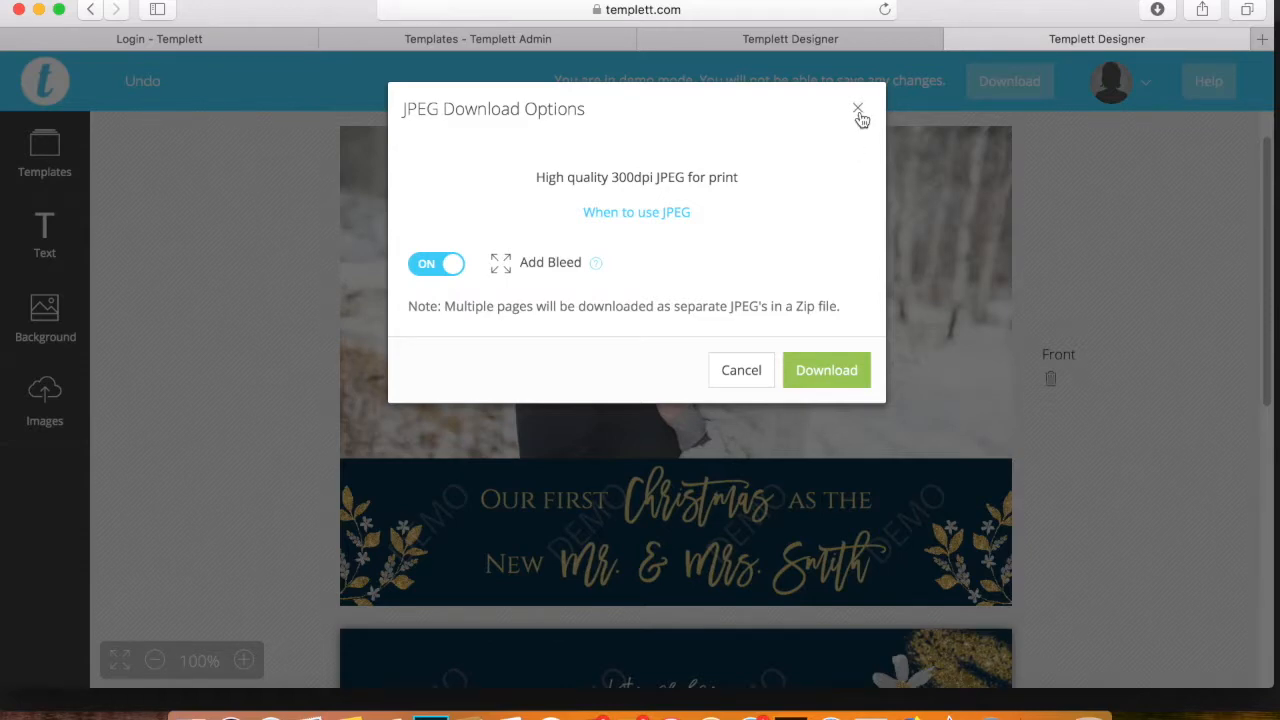
click(736, 370)
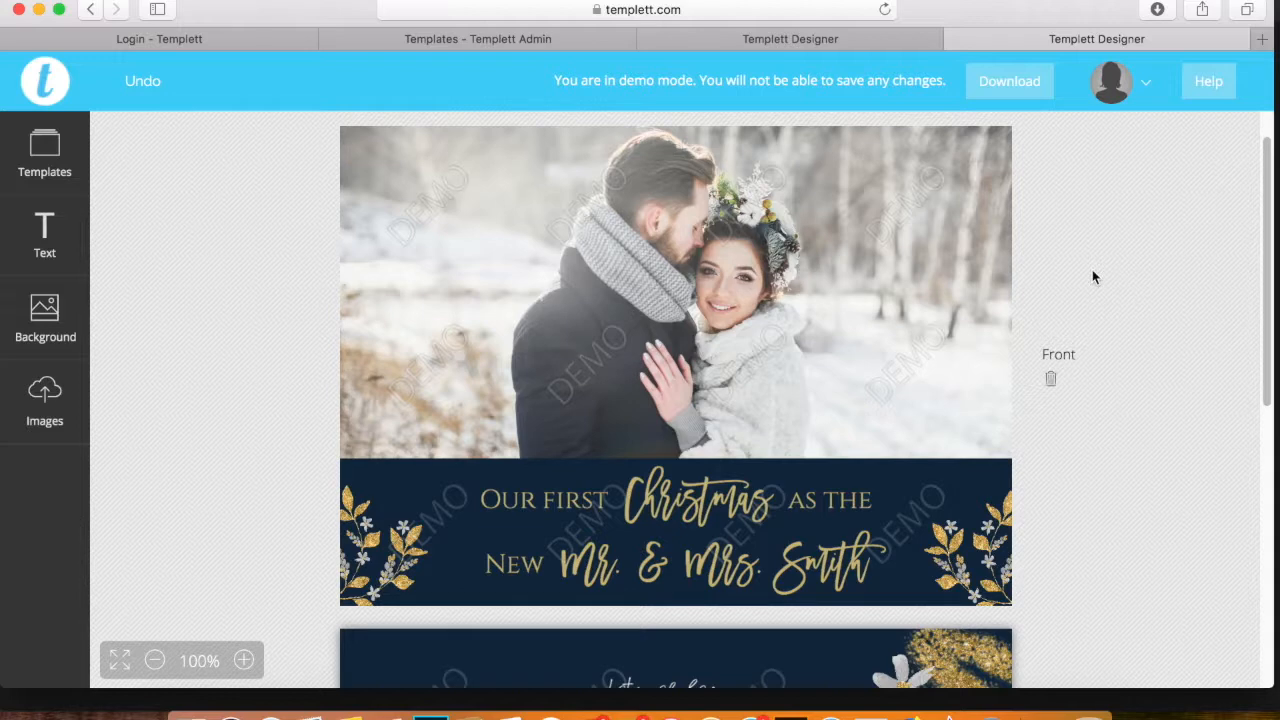
click(986, 716)
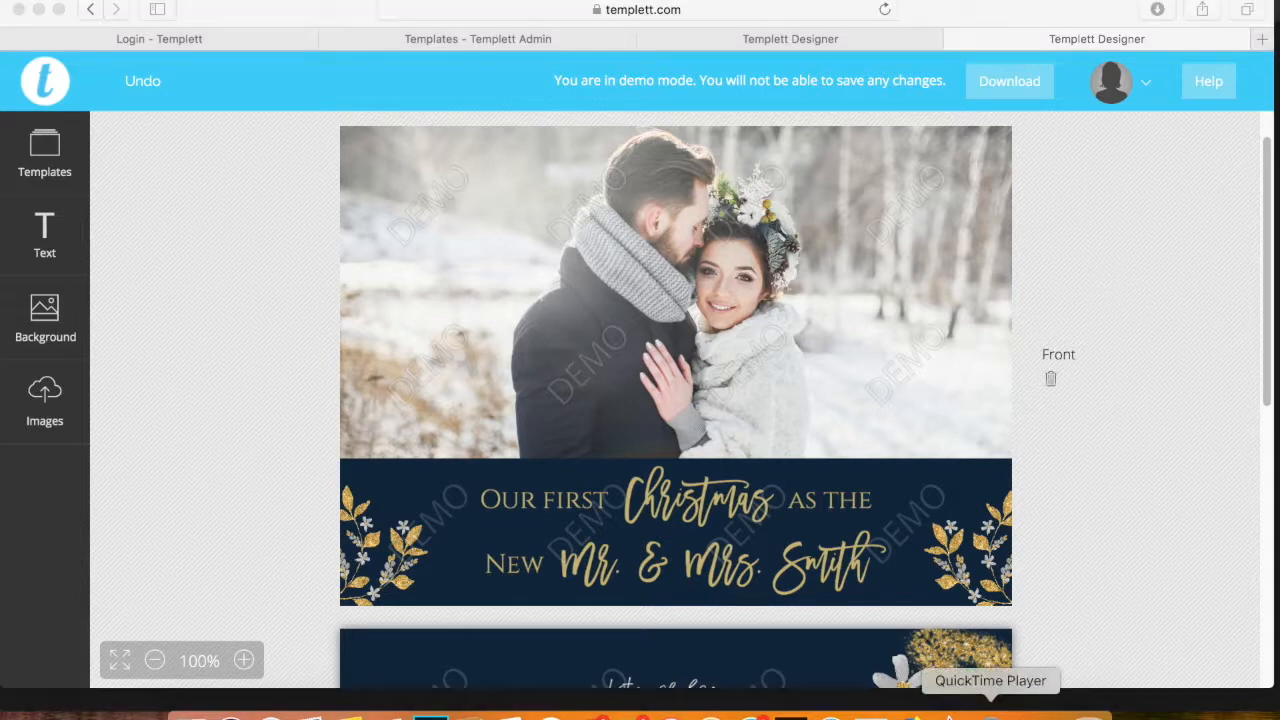